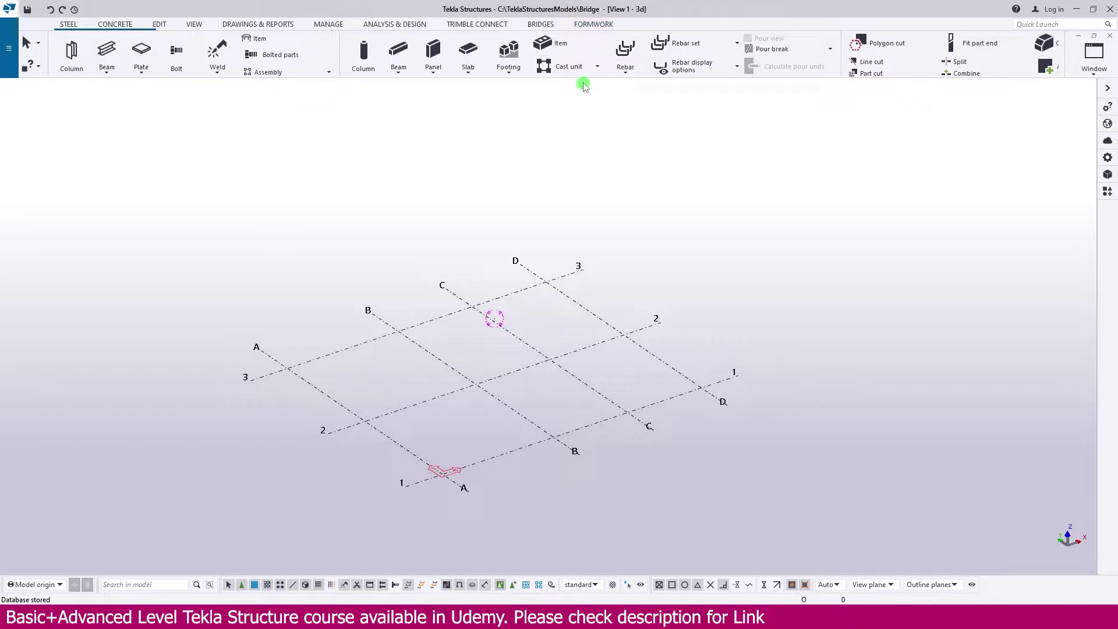
Switch to the BRIDGES ribbon tab to reveal Bridge Creator and Beam Extruder.
click(535, 27)
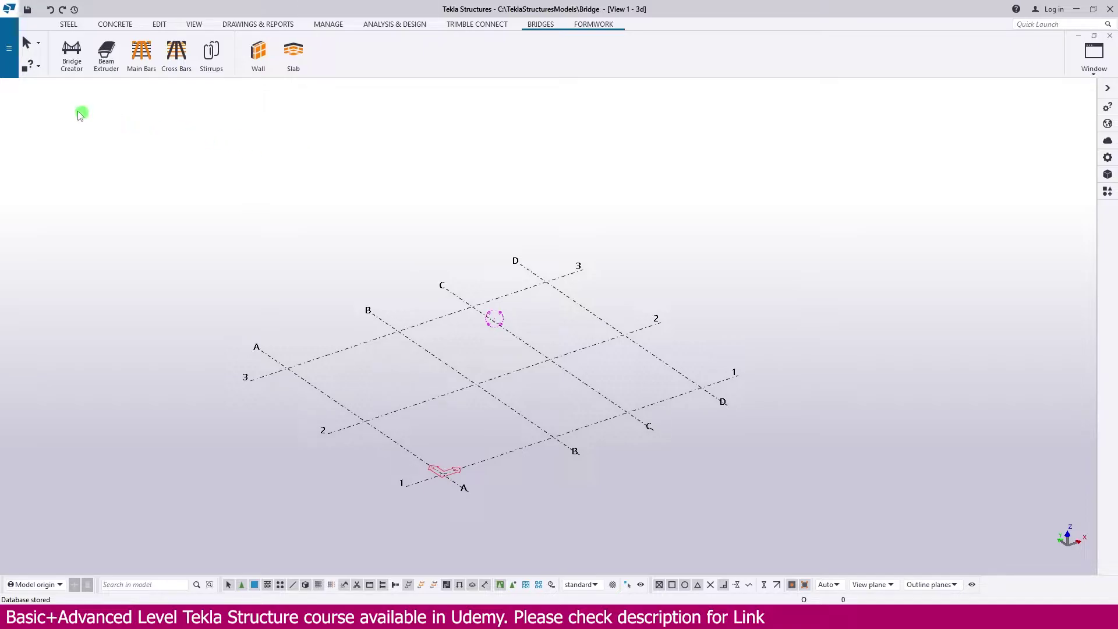
Open the Ribbon editor from File > Settings > Customize > Ribbon.
click(9, 54)
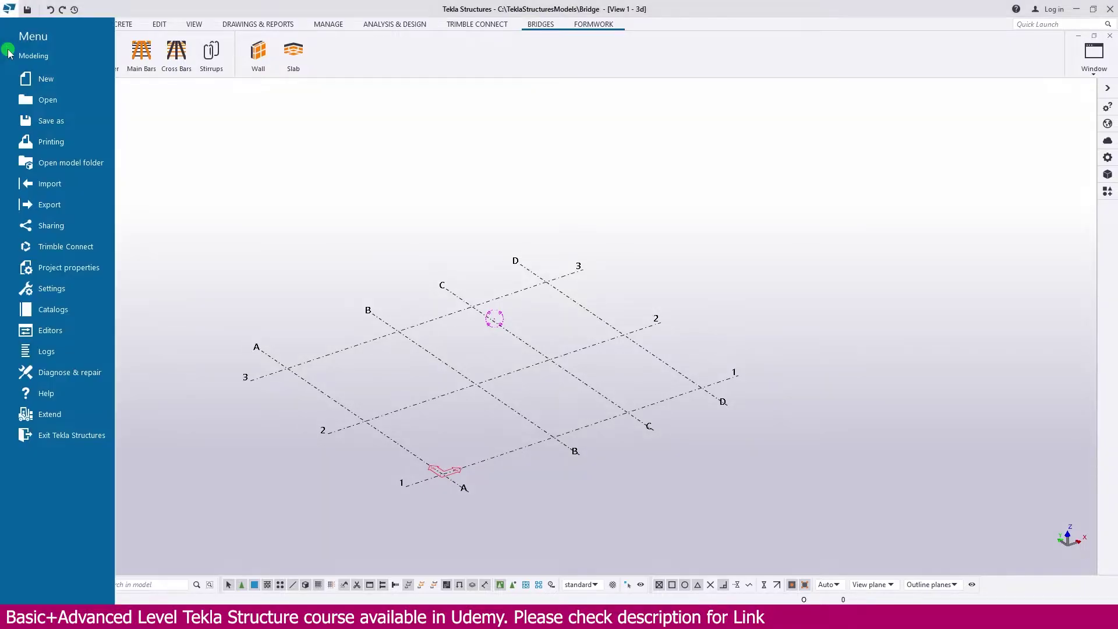
click(61, 291)
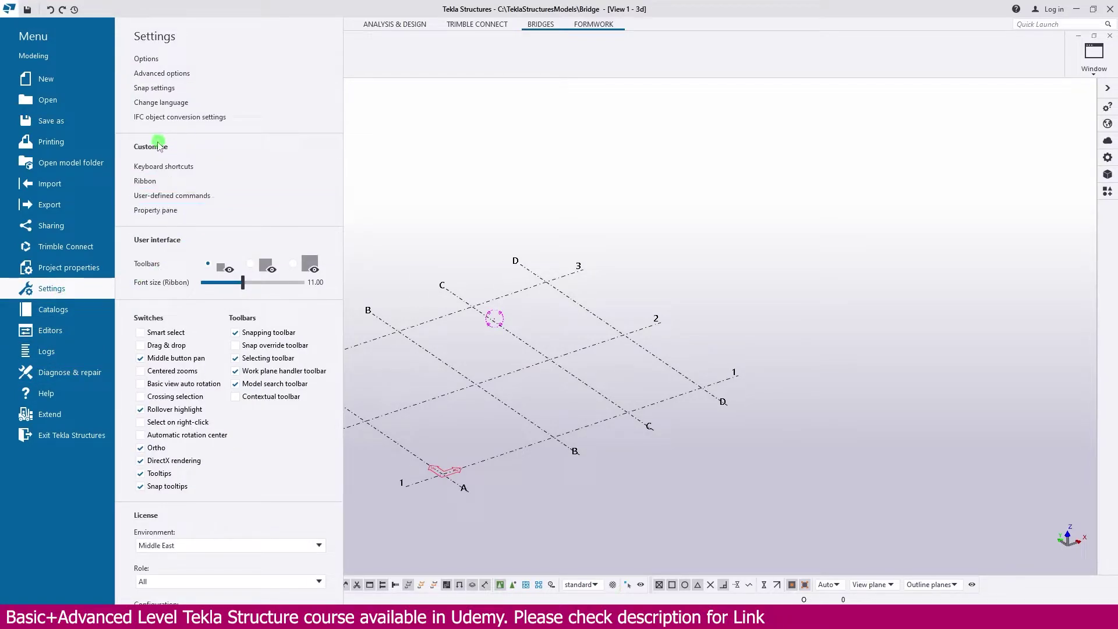
click(147, 182)
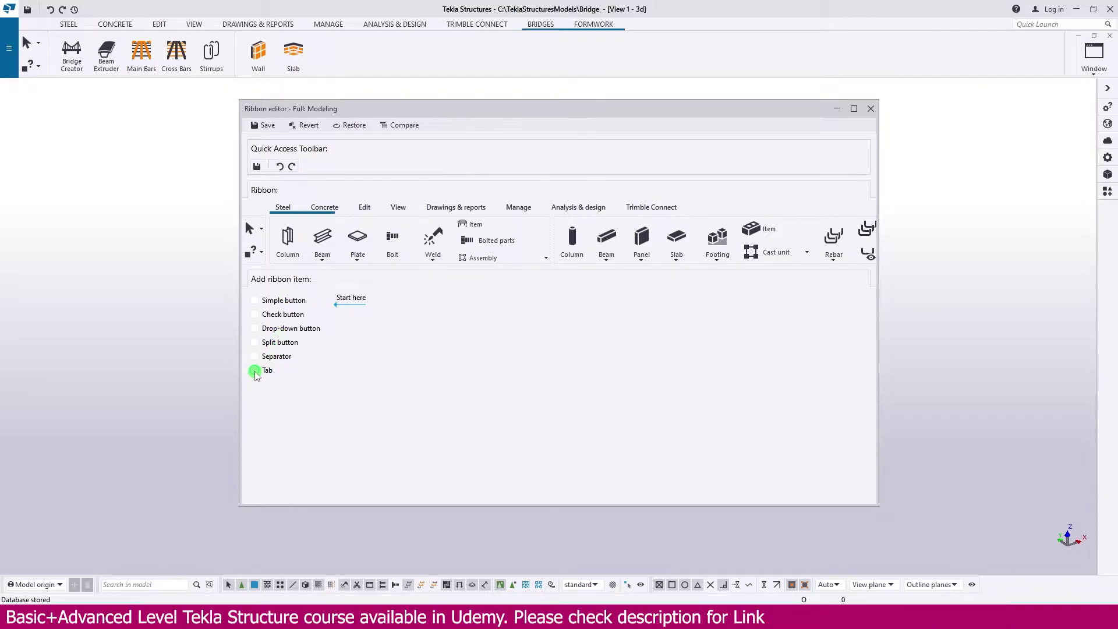
Add a ribbon tab named 'New Bridge' after Trimble Connect and select it.
click(254, 371)
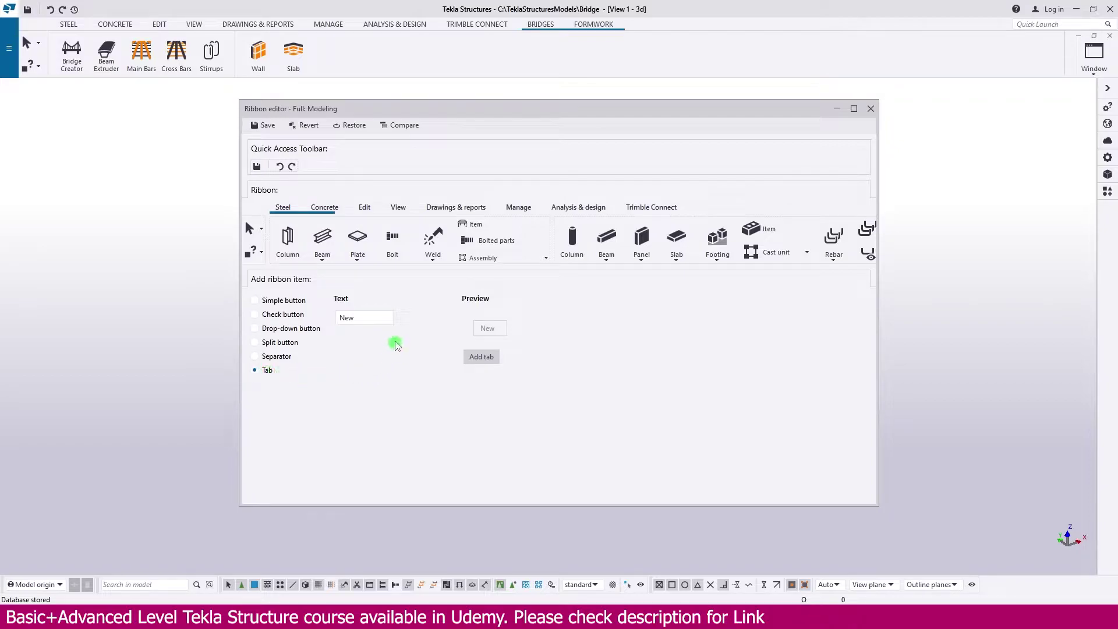
click(374, 318)
drag(375, 317, 333, 320)
key(BackSpace)
text(New Bridge)
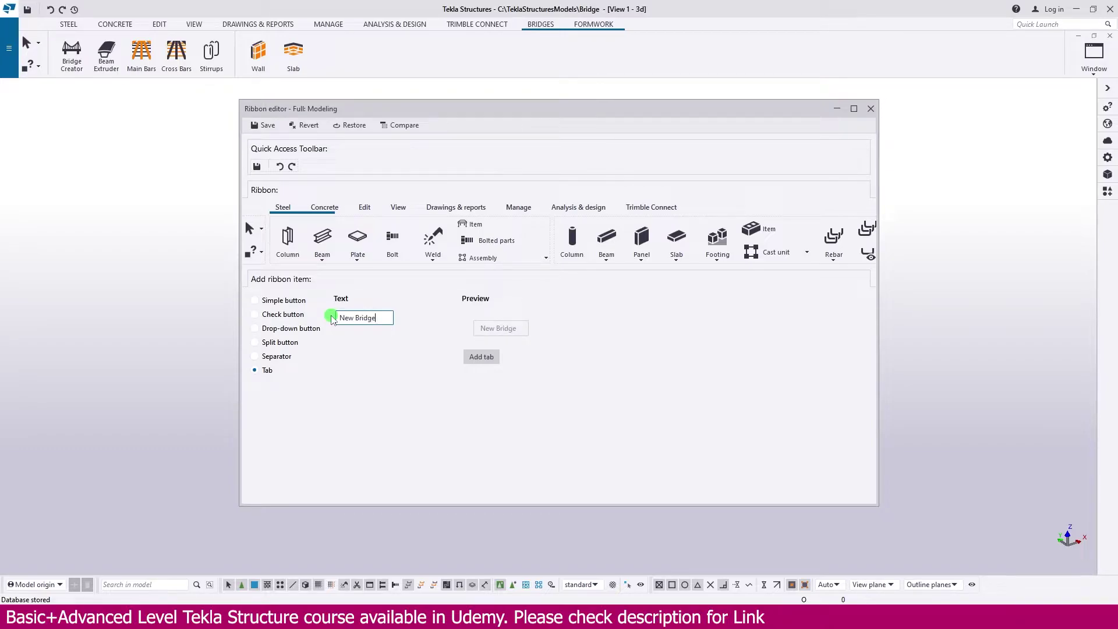
click(486, 357)
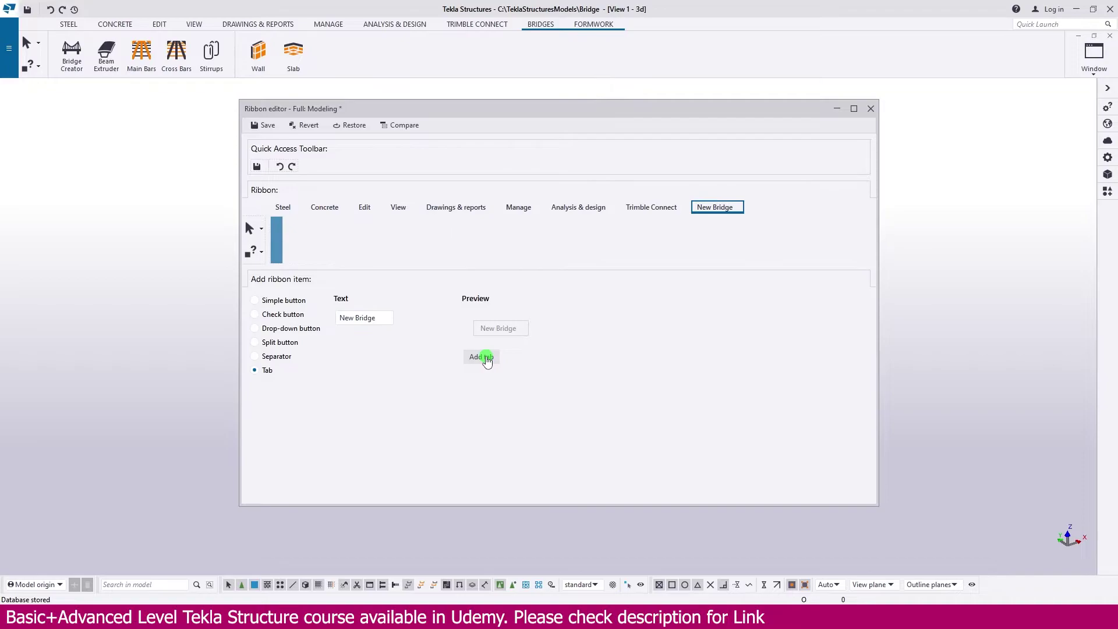
click(718, 210)
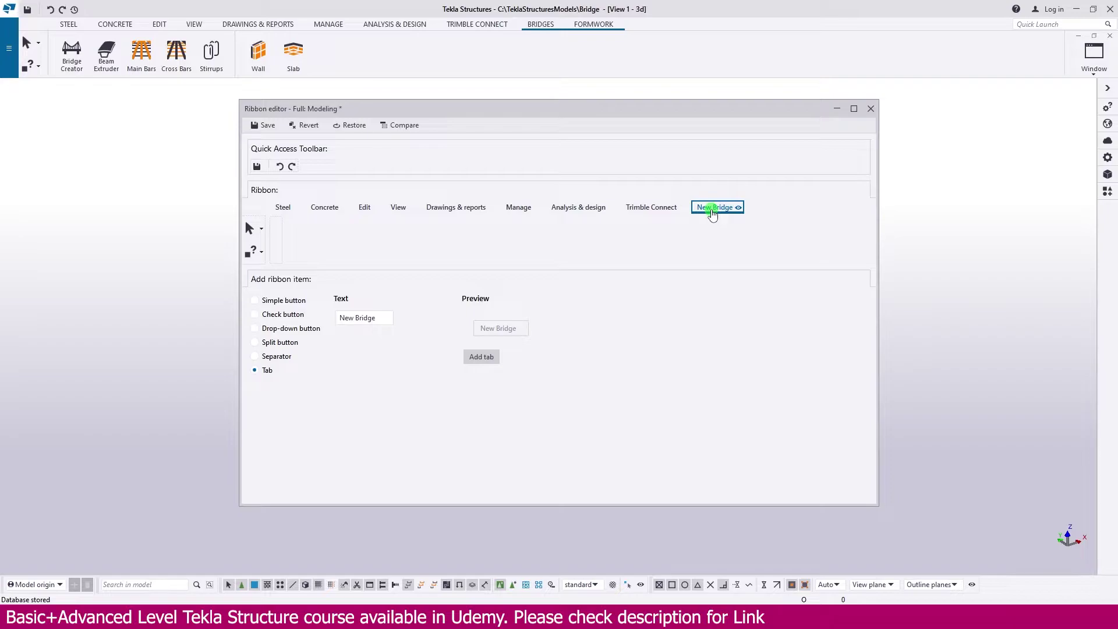
Place a Macro.BridgeCreator simple button, found by searching 'bridge', on the New Bridge tab.
click(382, 323)
key(BackSpace)
key(BackSpace)
key(BackSpace)
key(BackSpace)
key(BackSpace)
key(BackSpace)
key(BackSpace)
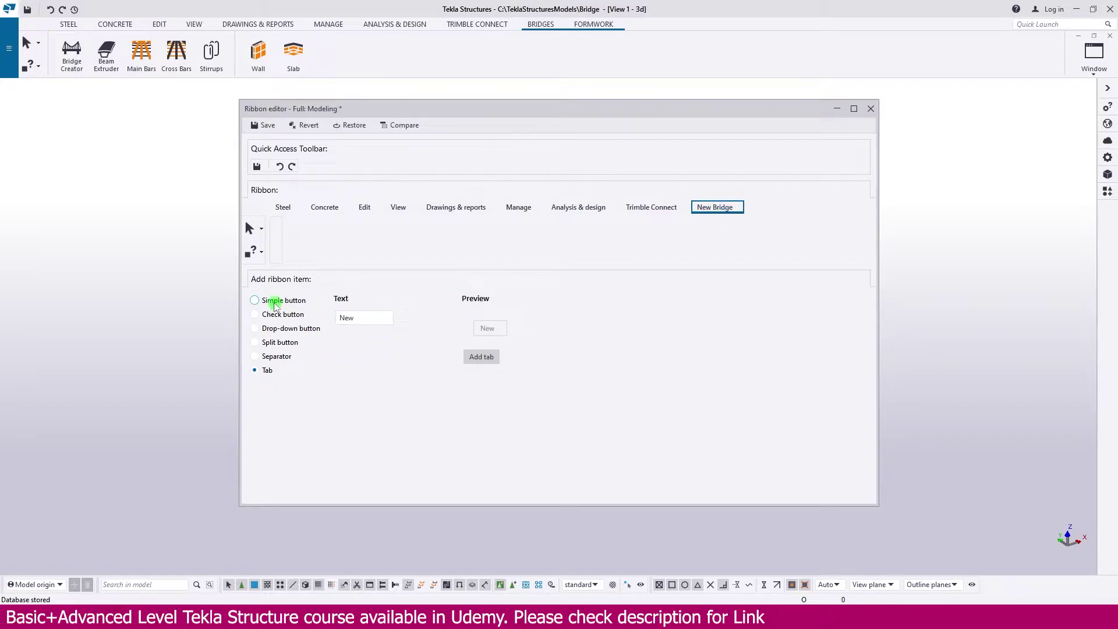
click(272, 304)
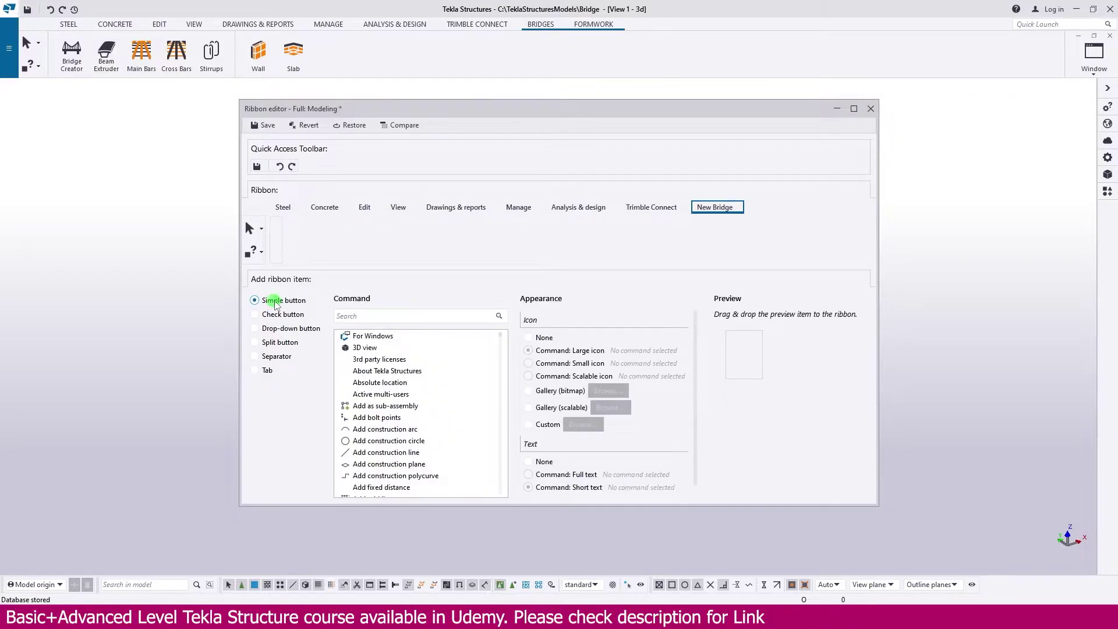
click(354, 315)
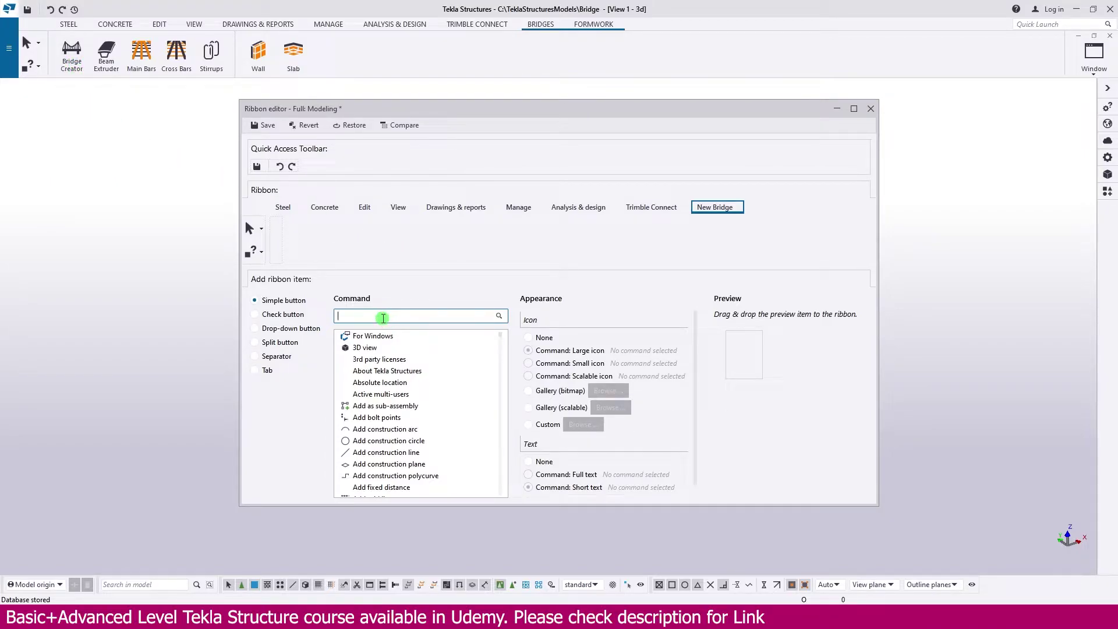
text(bridge)
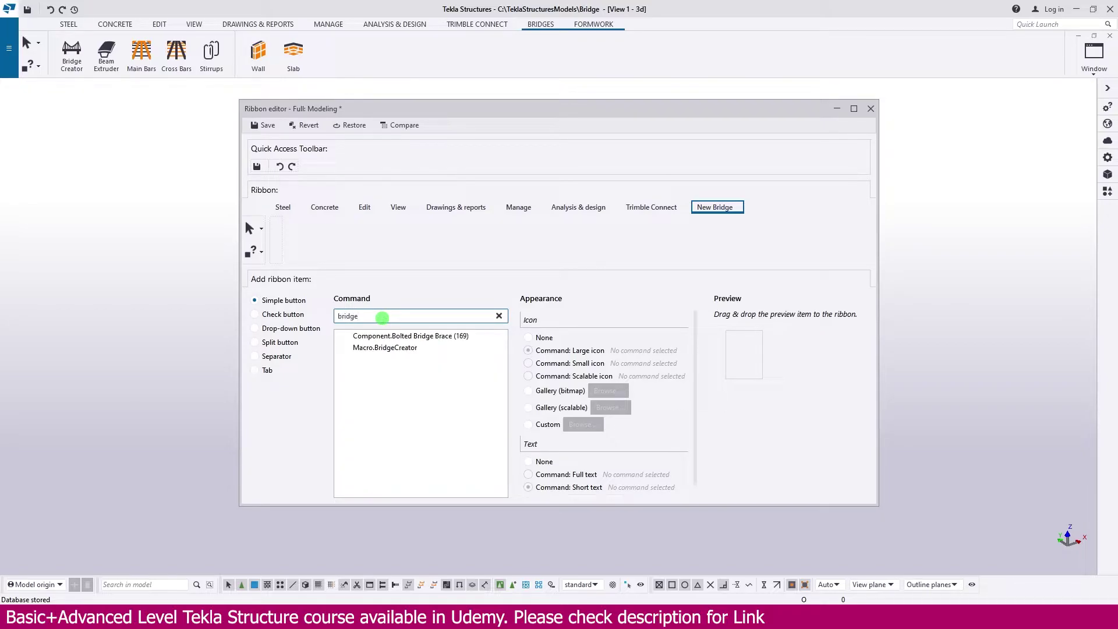
click(397, 348)
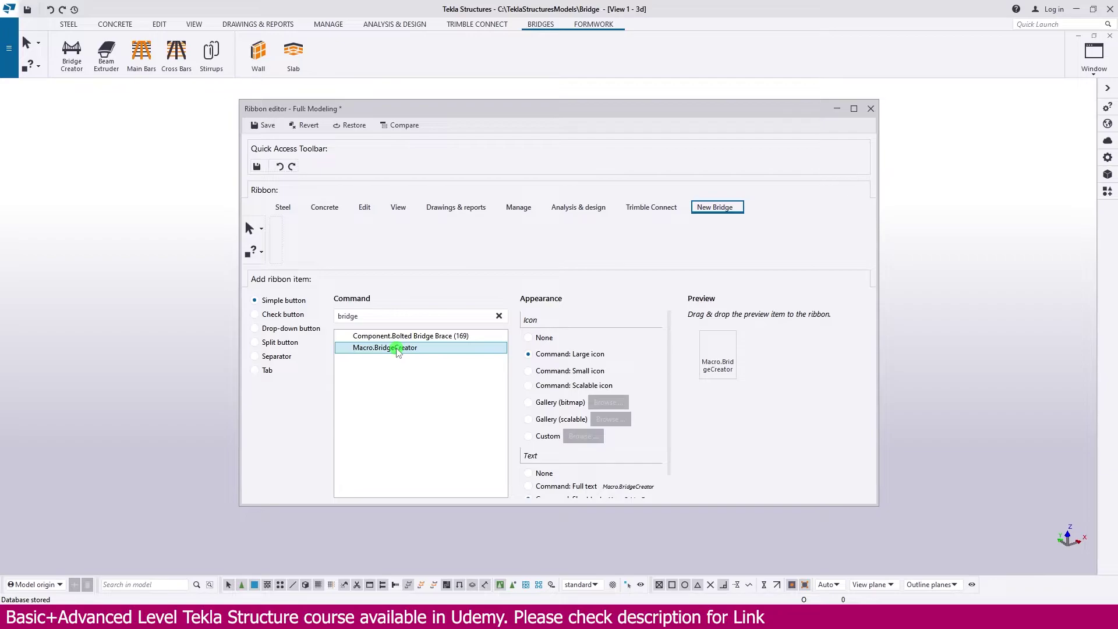
click(722, 367)
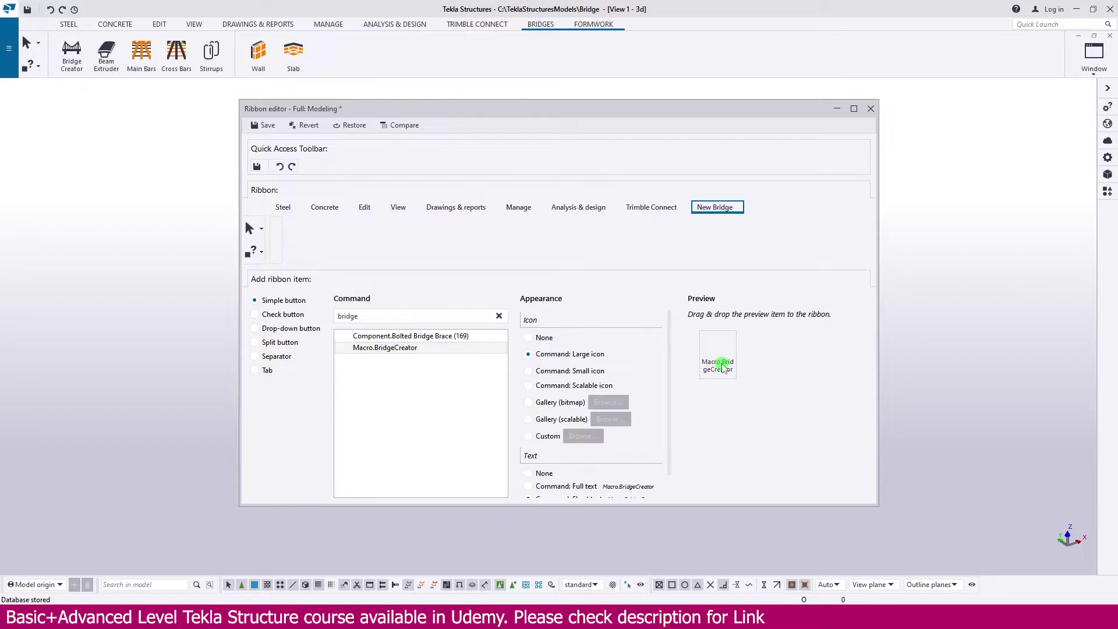
drag(722, 367, 776, 234)
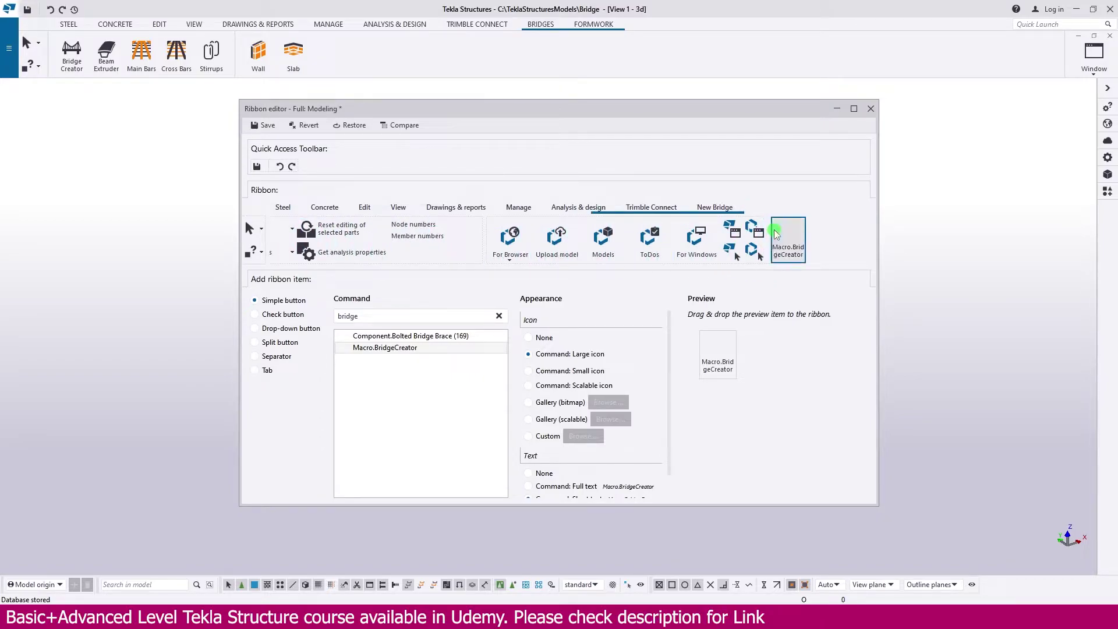
click(715, 207)
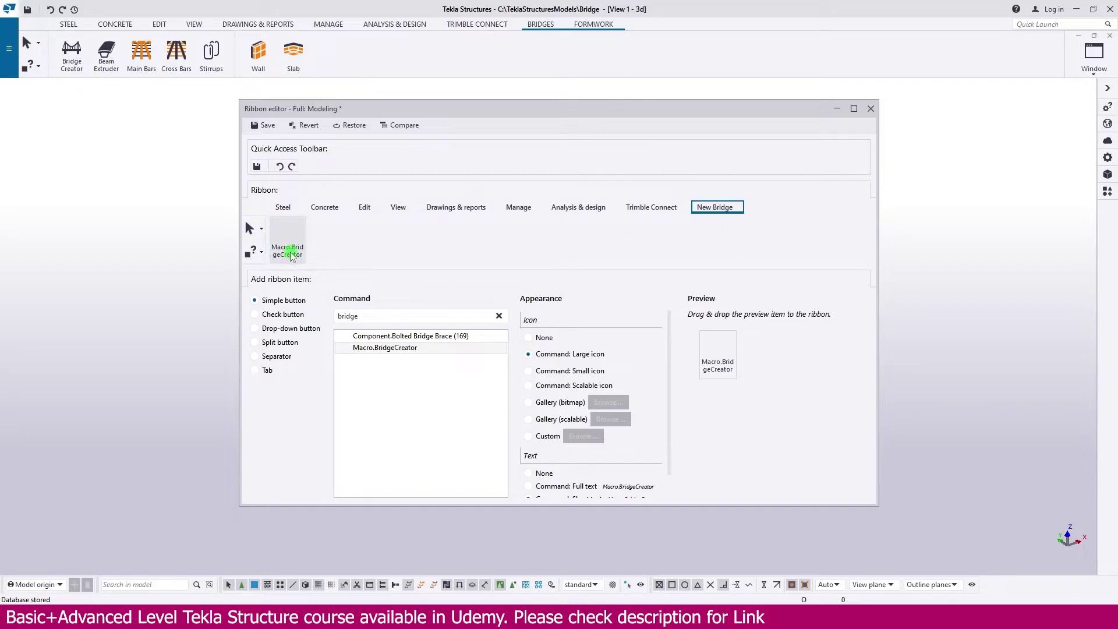
mouse_move(292, 256)
mouse_down()
mouse_move(208, 143)
mouse_move(105, 70)
mouse_move(293, 61)
mouse_move(83, 67)
mouse_move(256, 100)
mouse_move(379, 375)
mouse_move(366, 316)
mouse_move(311, 319)
mouse_up()
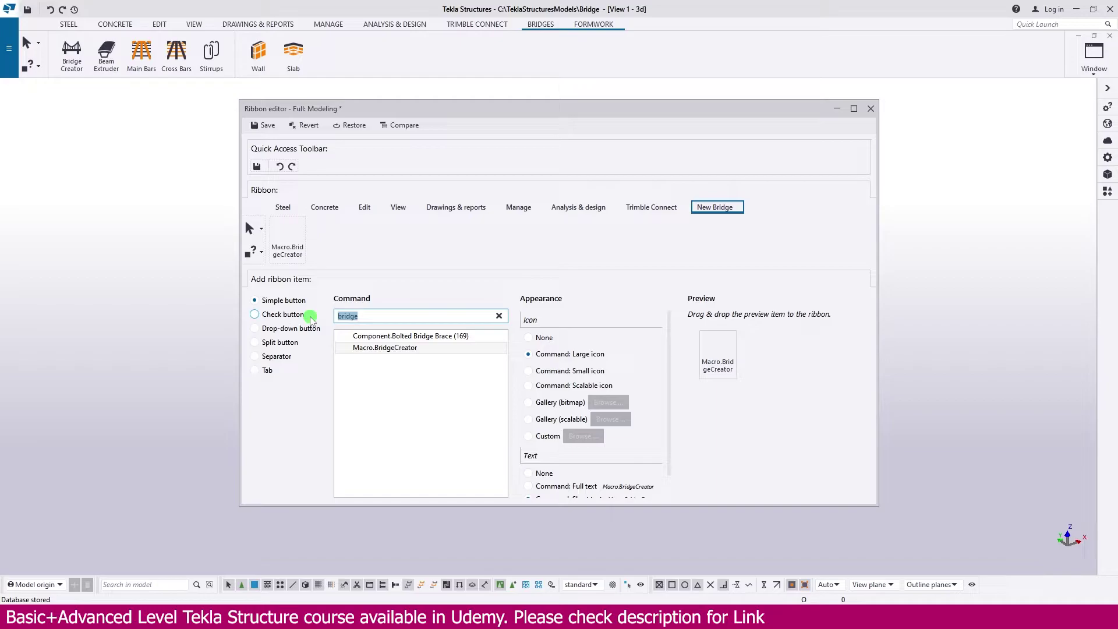
Search 'extrude' and place a Macro.Beam Extruder button beside Macro.BridgeCreator.
text(ext)
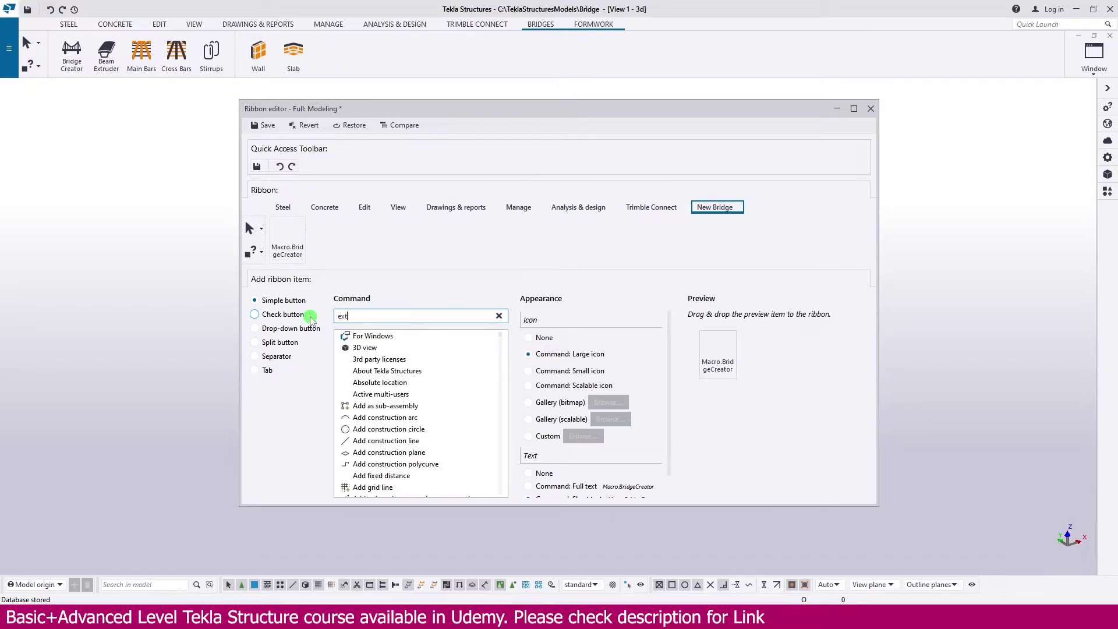
text(der)
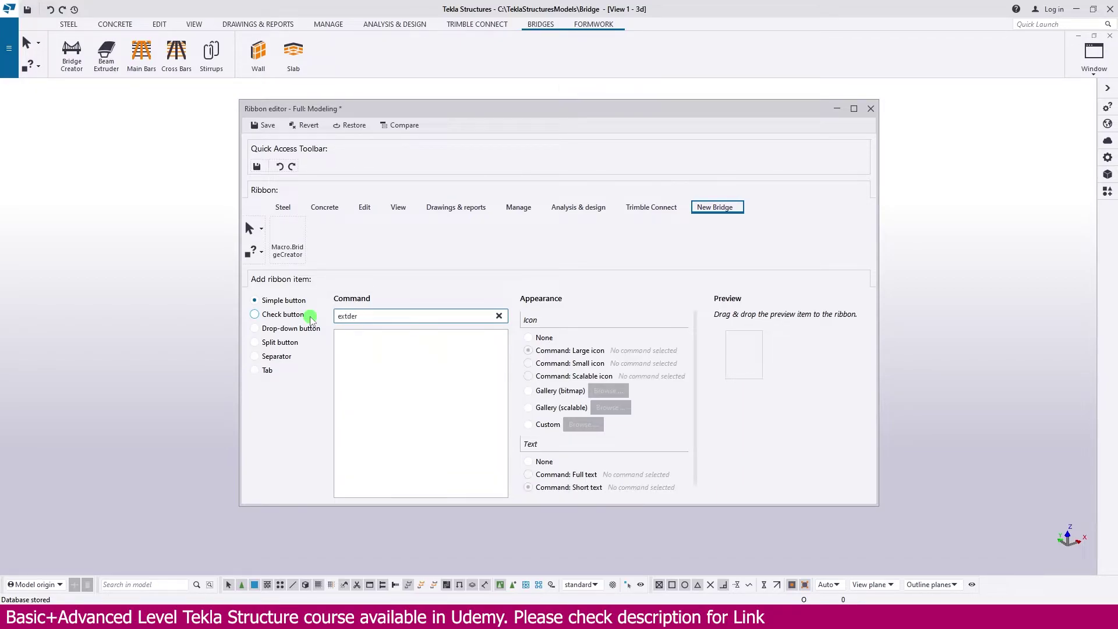
drag(358, 316, 291, 303)
key(BackSpace)
text(e)
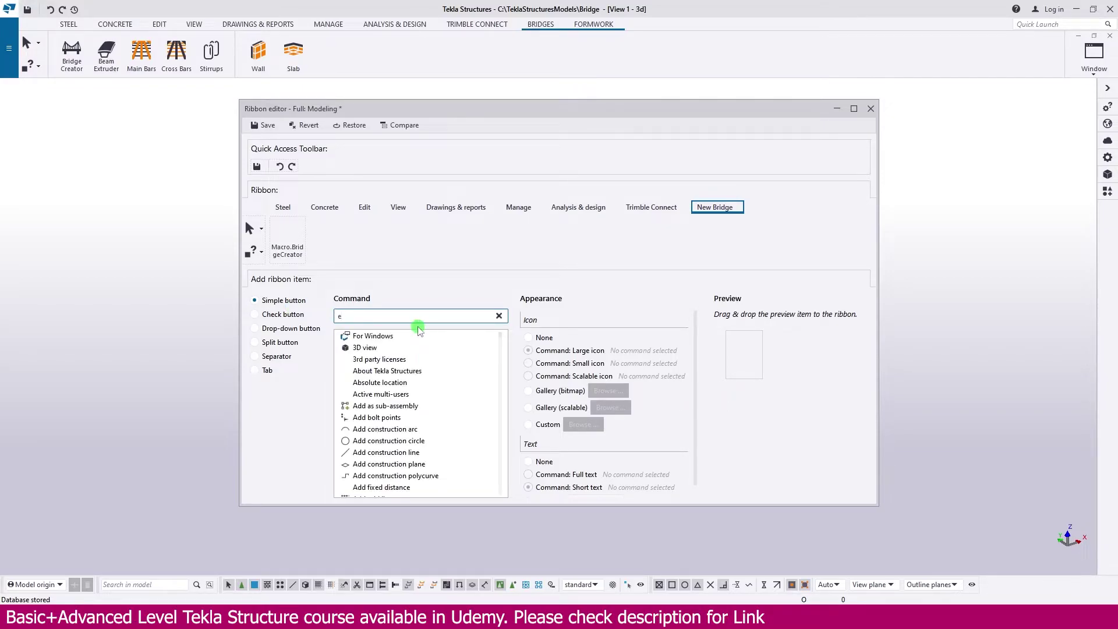
text(xt)
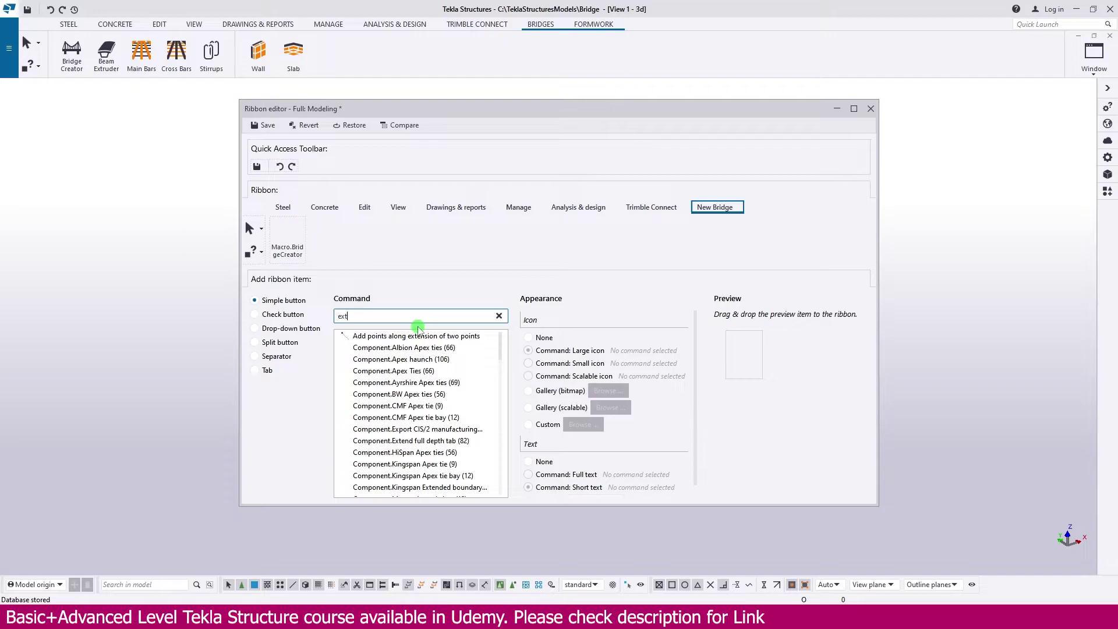
text(rude)
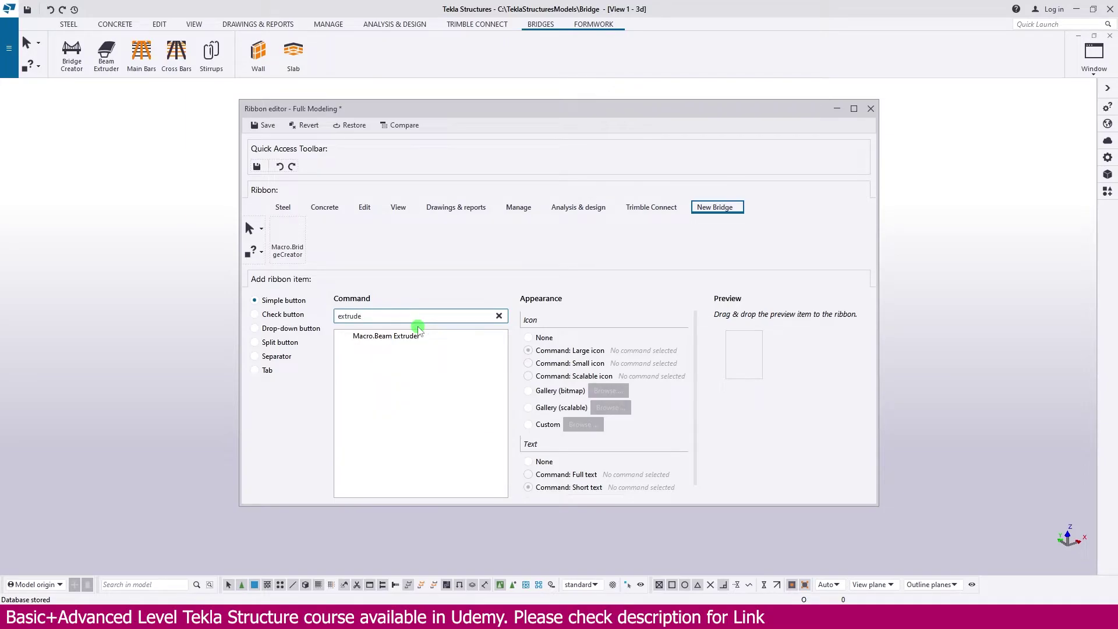
click(390, 338)
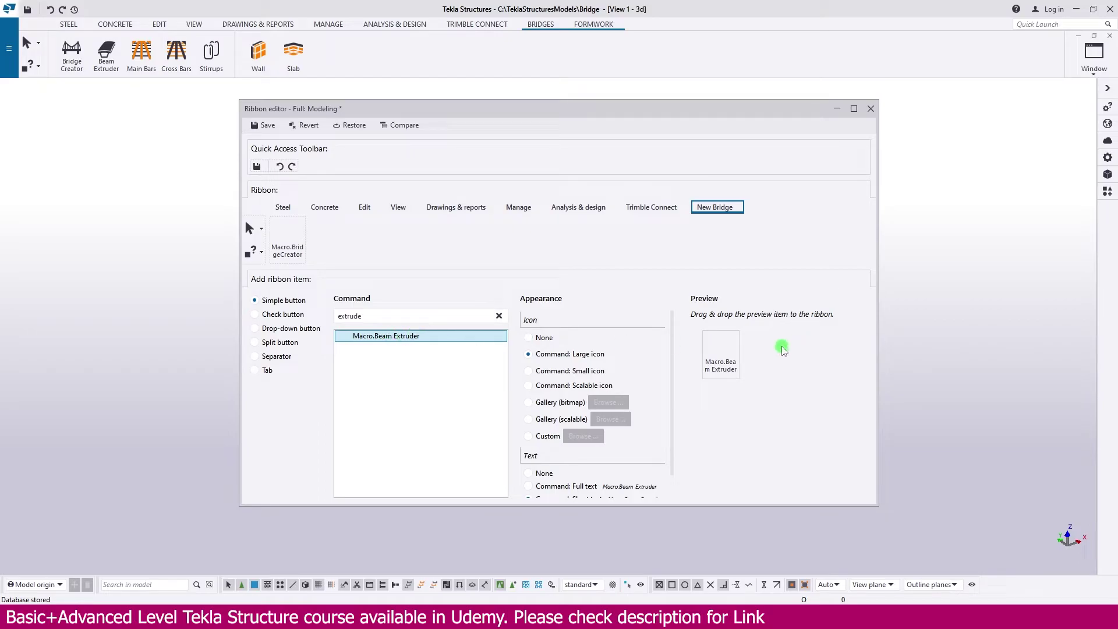
click(723, 365)
drag(724, 365, 323, 235)
mouse_move(722, 360)
mouse_down()
mouse_move(340, 233)
mouse_move(300, 230)
mouse_move(343, 233)
mouse_move(302, 228)
mouse_move(334, 229)
mouse_move(309, 226)
mouse_move(302, 238)
mouse_up()
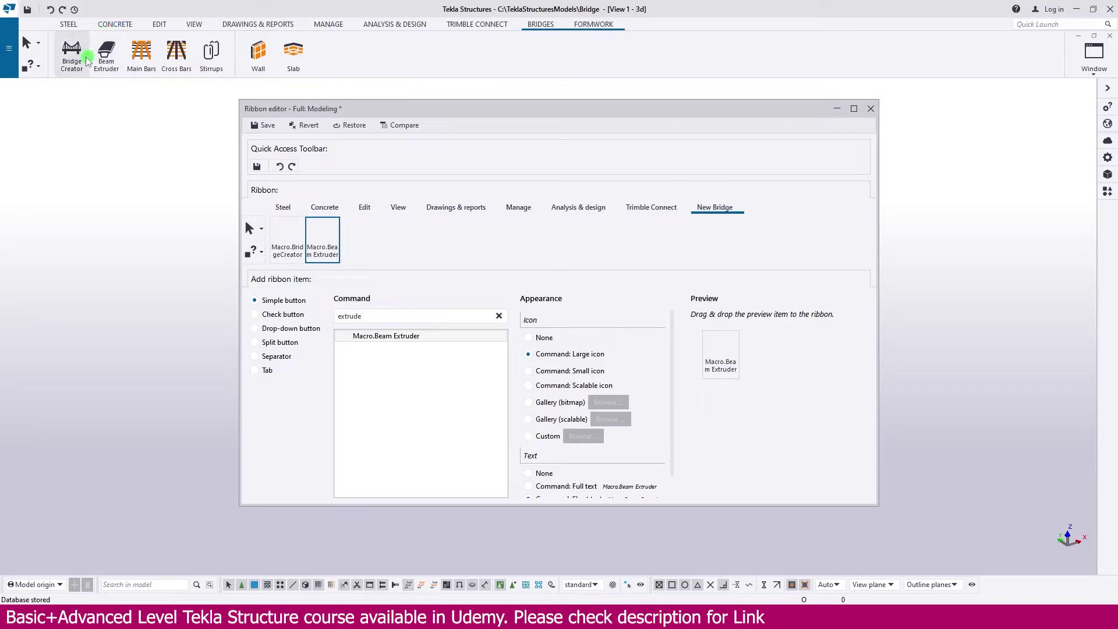
Give Macro.BridgeCreator the scalable gallery icon BridgeCreator, found by searching 'brid'.
click(291, 247)
right_click(292, 247)
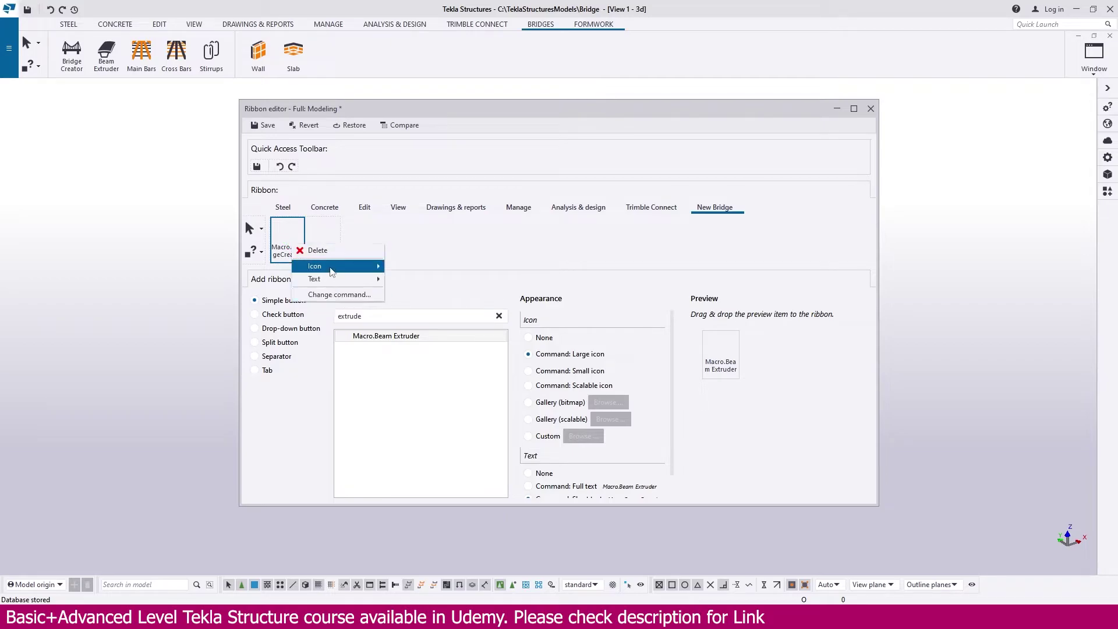
mouse_move(335, 269)
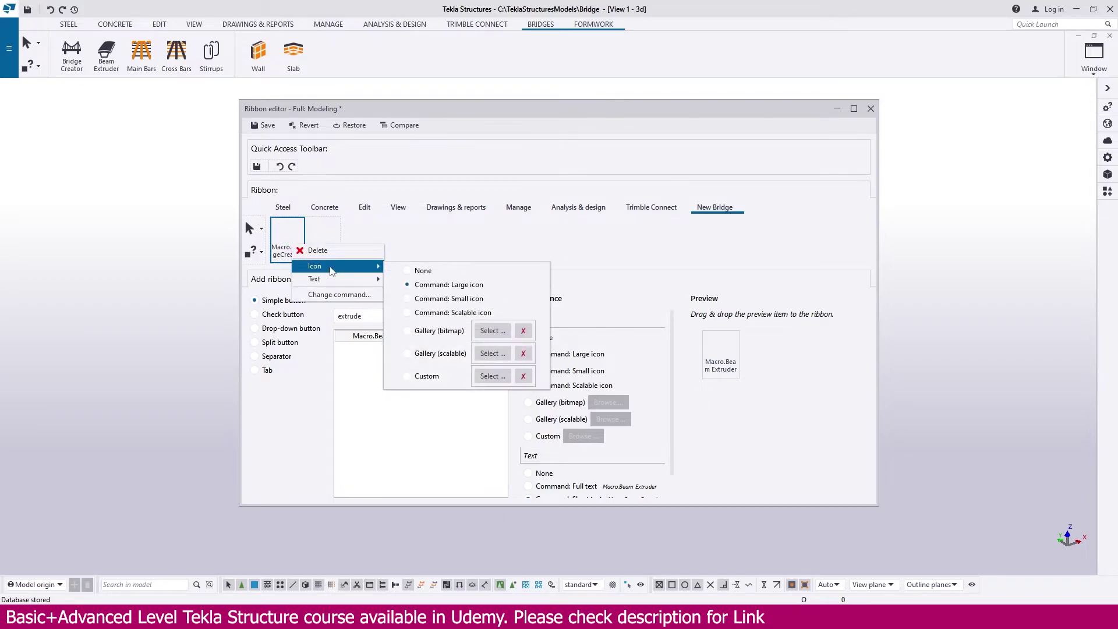
click(407, 354)
click(492, 353)
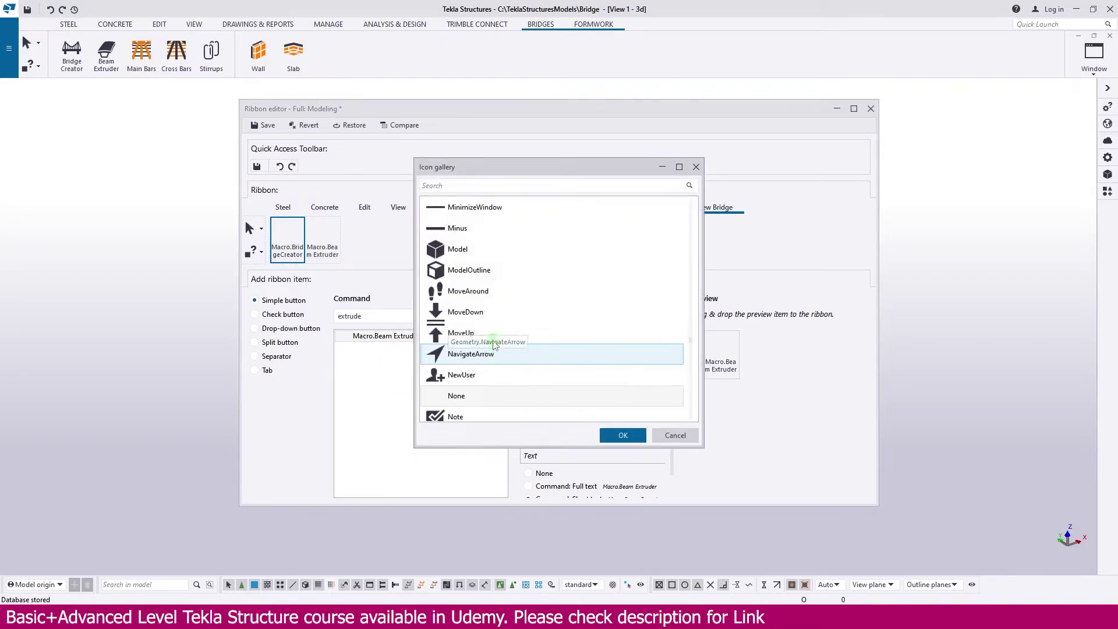
click(452, 184)
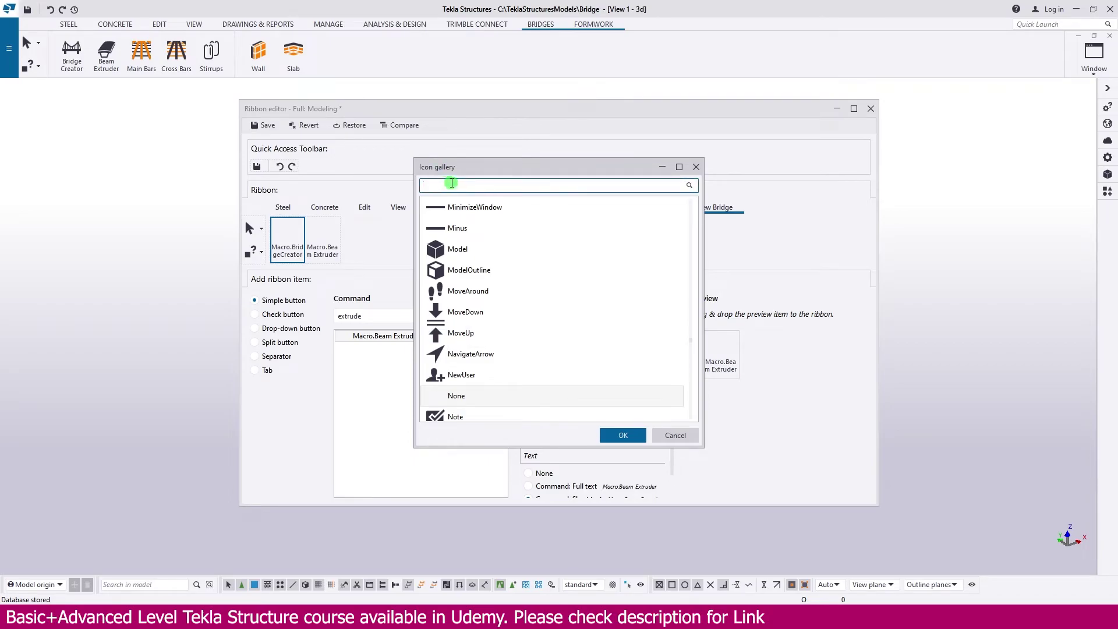
text(b)
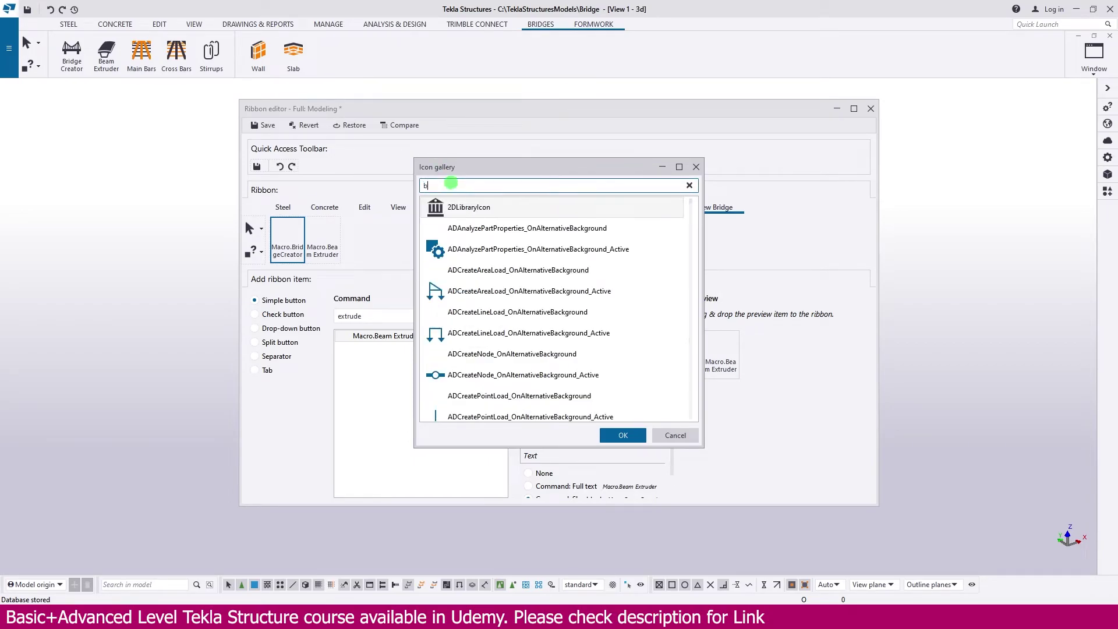
text(rid)
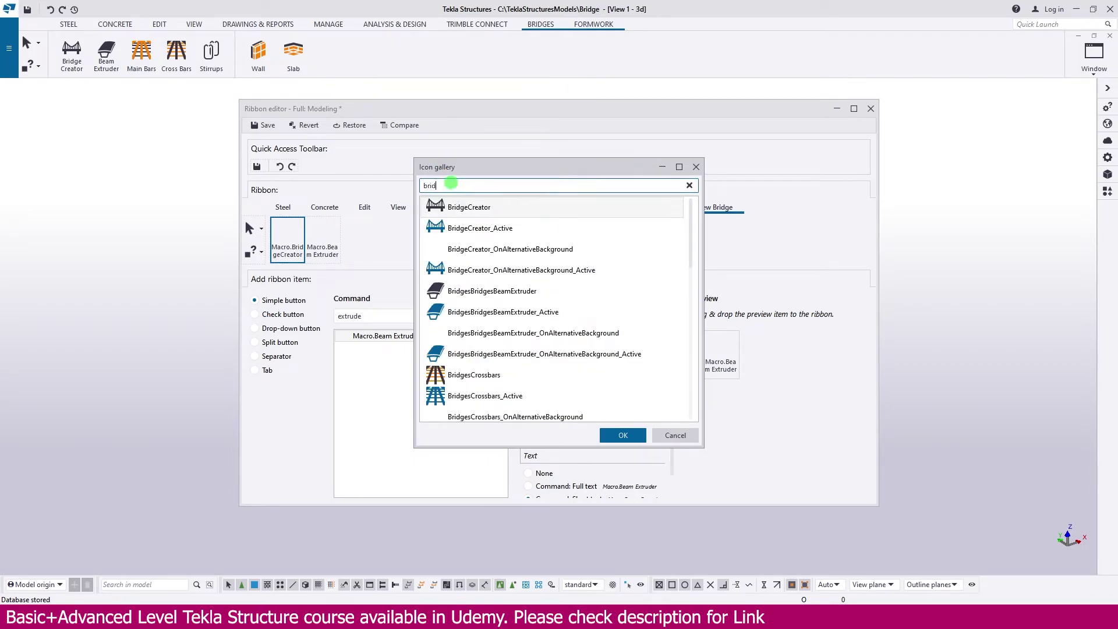
click(463, 209)
click(638, 437)
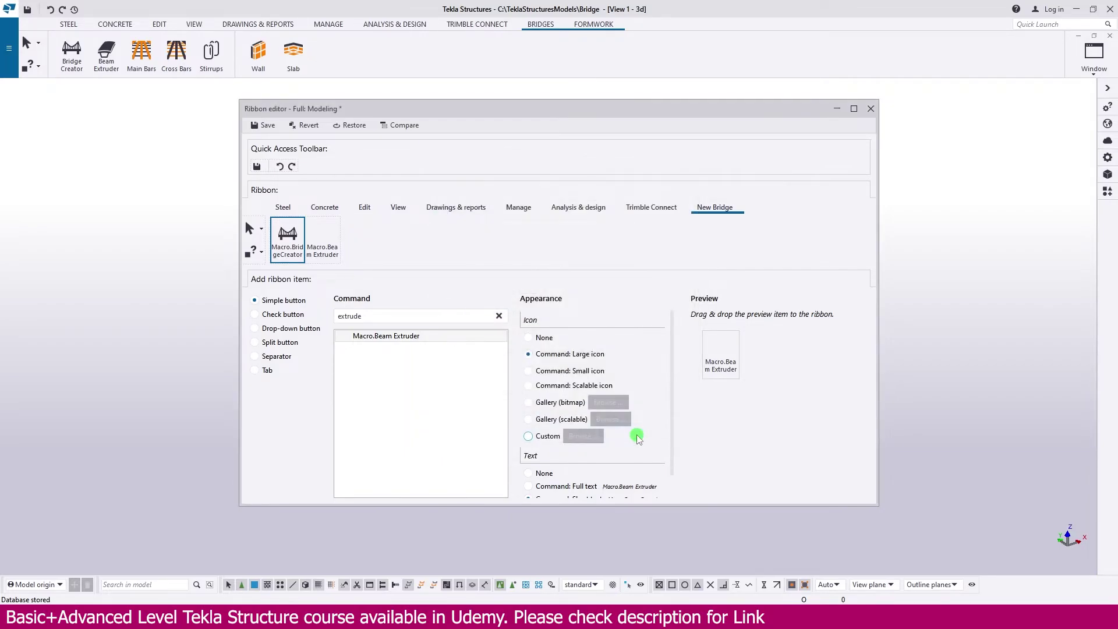
click(287, 246)
click(317, 239)
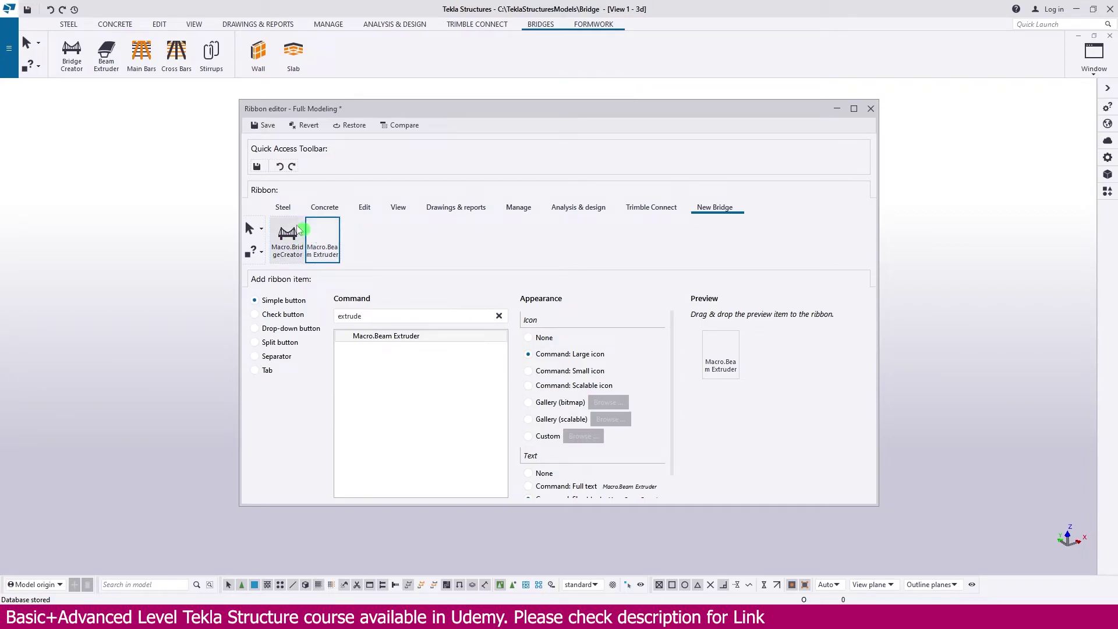
Give Macro.Beam Extruder the BridgesBridgesBeamExtruder gallery icon, found by searching 'ext'.
right_click(328, 247)
mouse_move(357, 272)
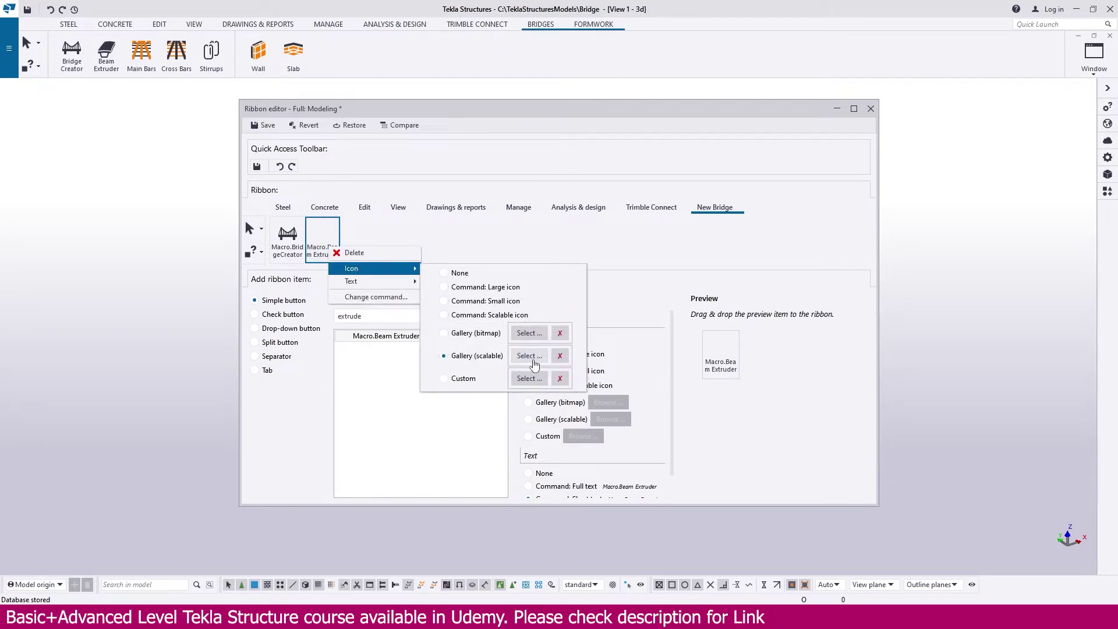
click(530, 356)
click(455, 228)
click(441, 185)
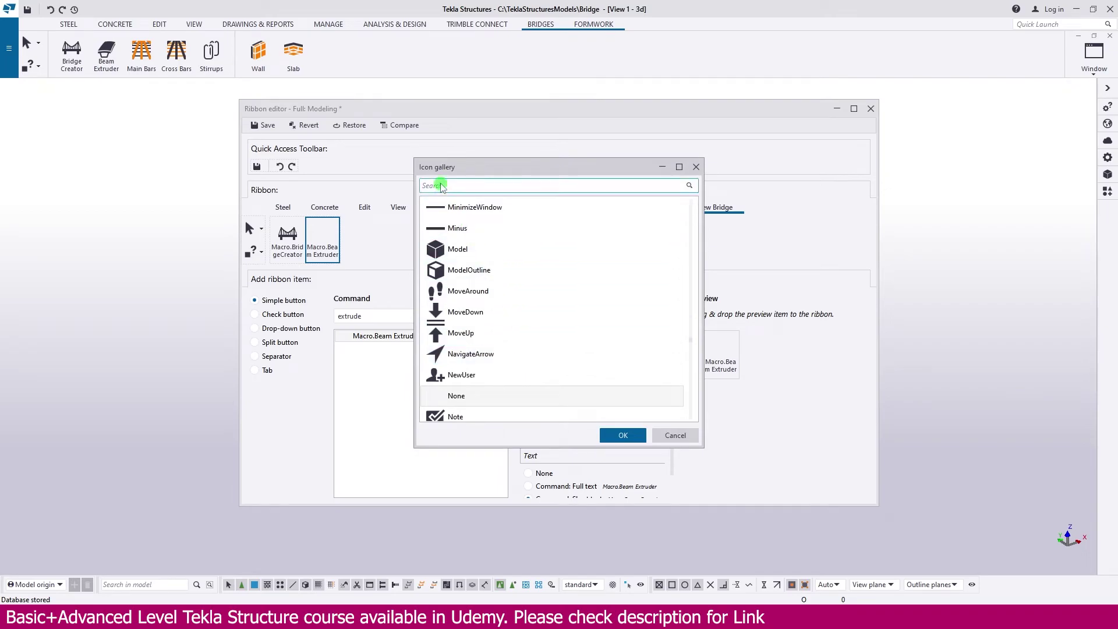
text(ext)
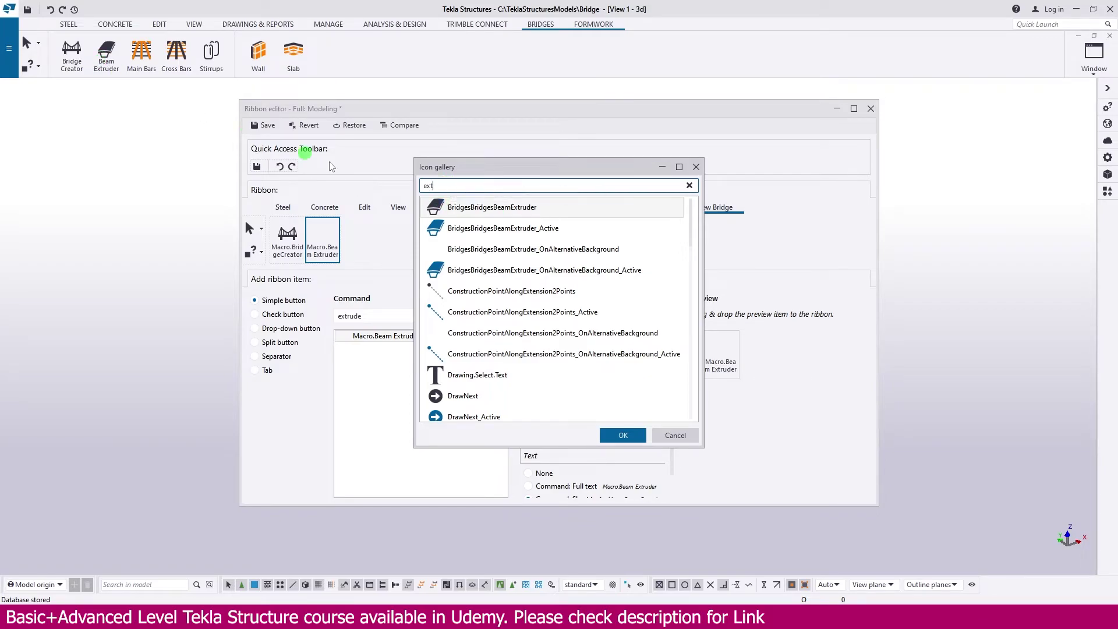
click(511, 205)
click(632, 442)
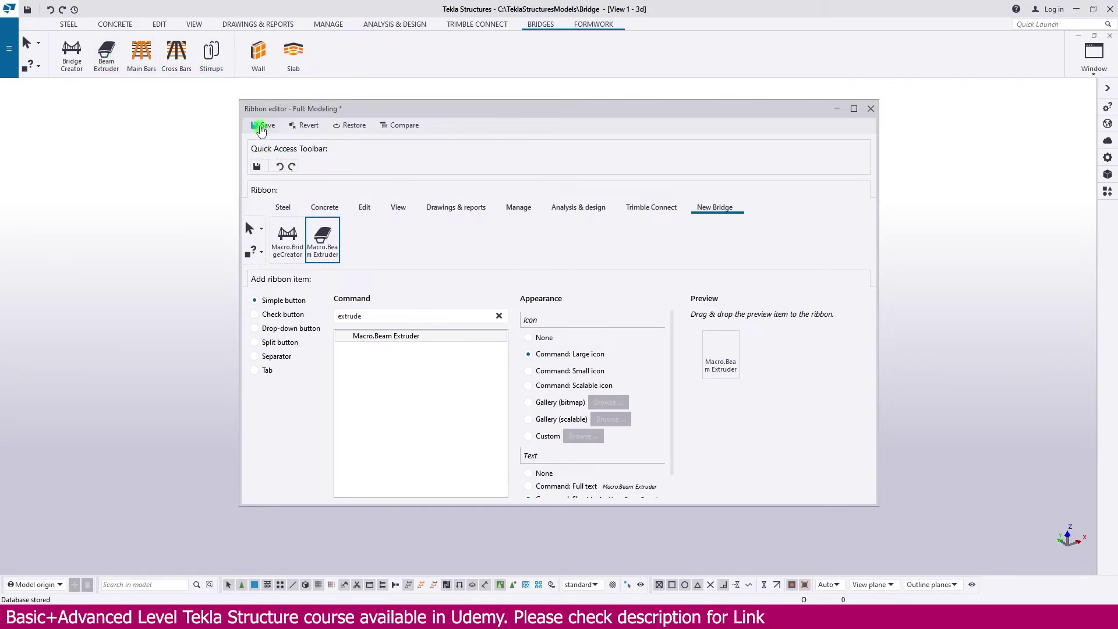
Save the ribbon changes, close the Ribbon editor and accept the ribbon reload.
click(265, 127)
click(871, 109)
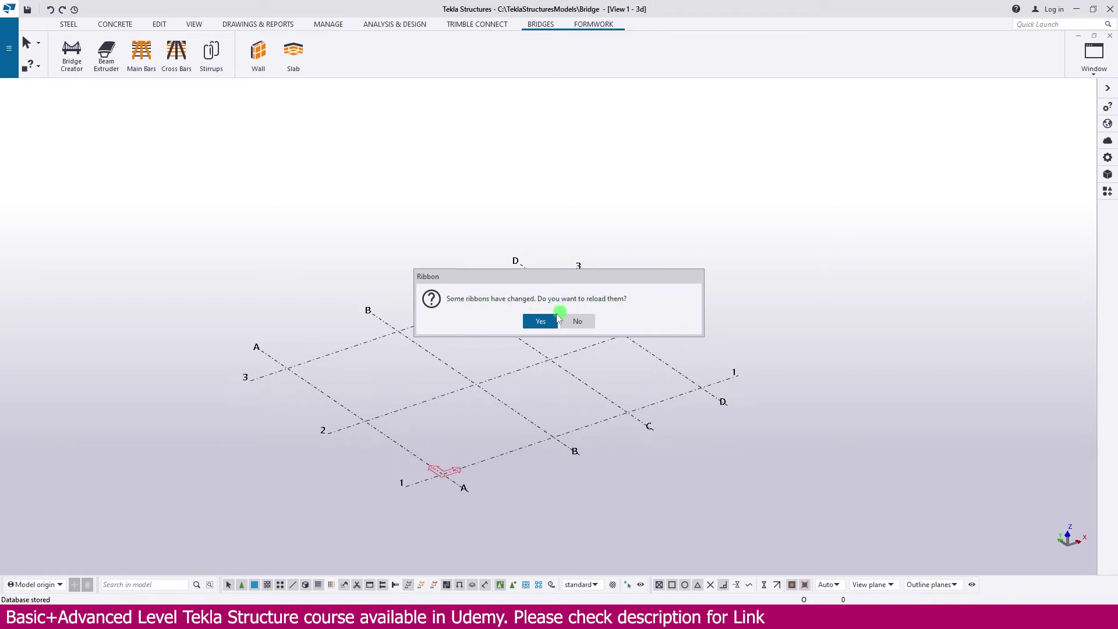
click(539, 323)
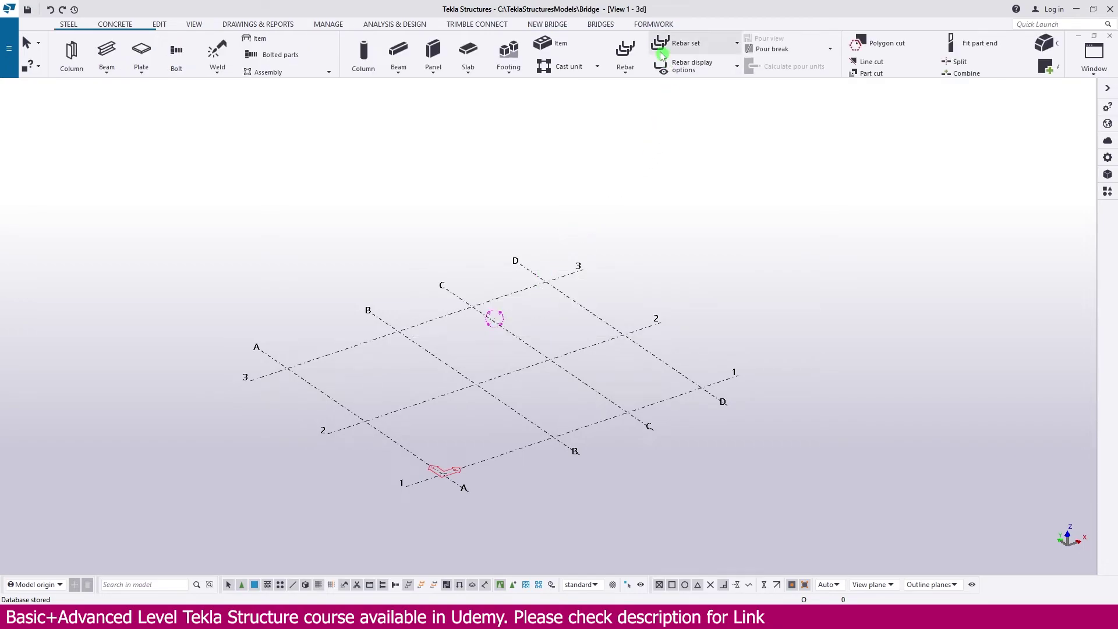
On NEW BRIDGE, open Bridge Creator 1.0 from the new macro button and the original button, closing each.
click(553, 25)
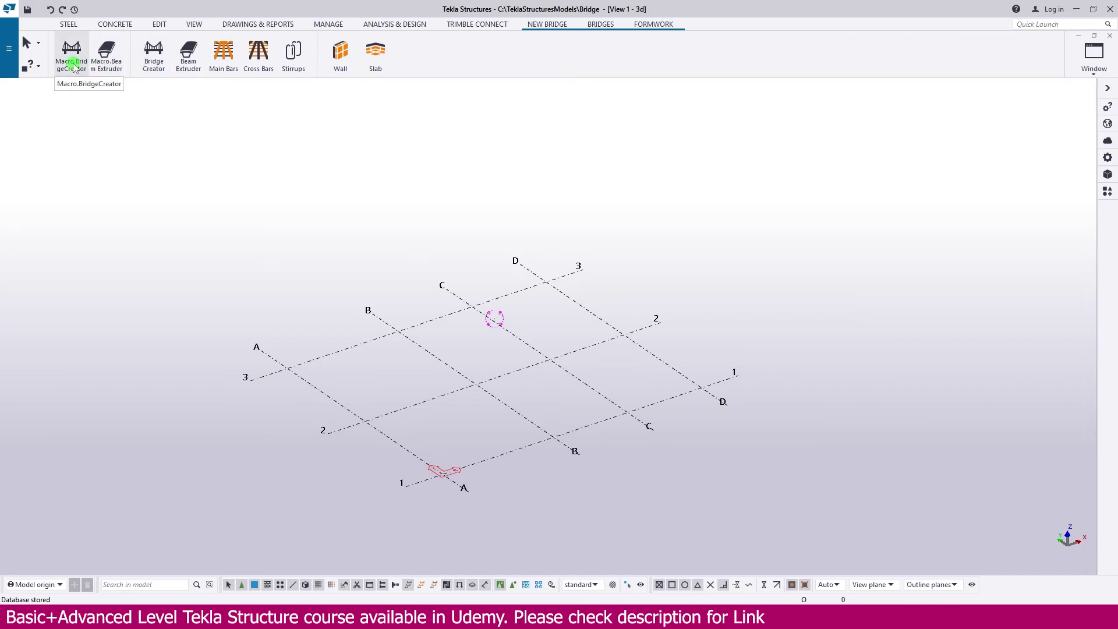
click(73, 64)
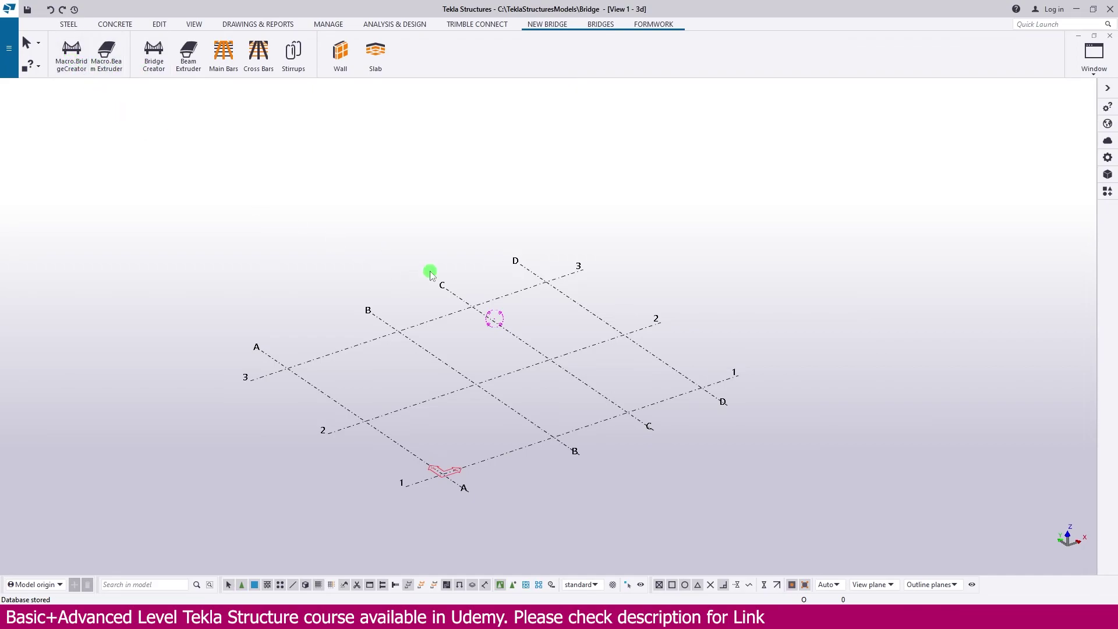
click(70, 53)
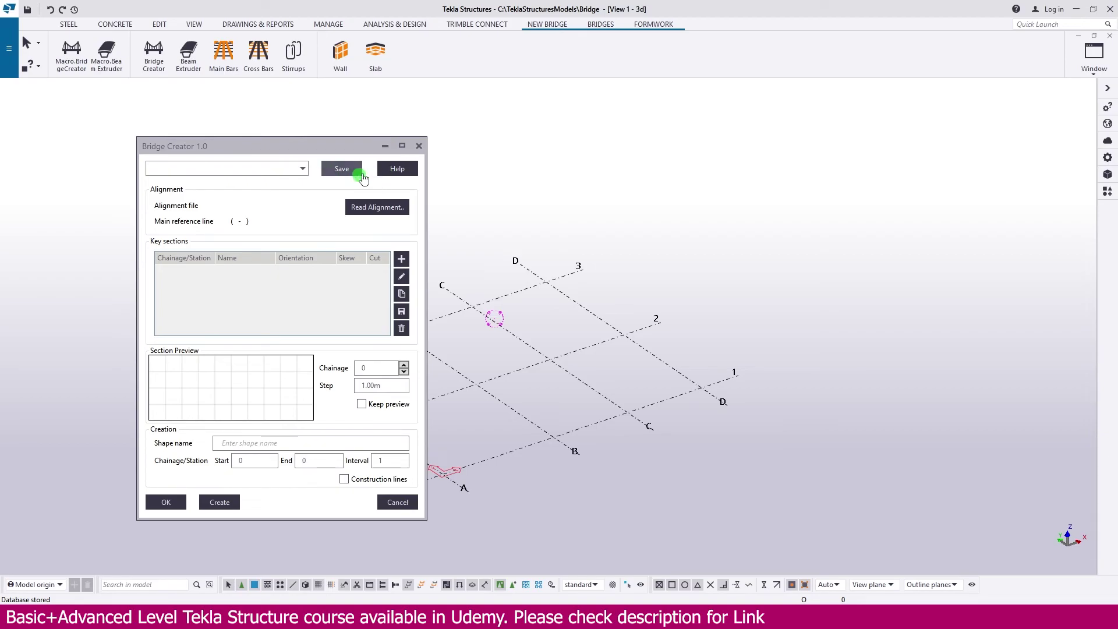
click(420, 146)
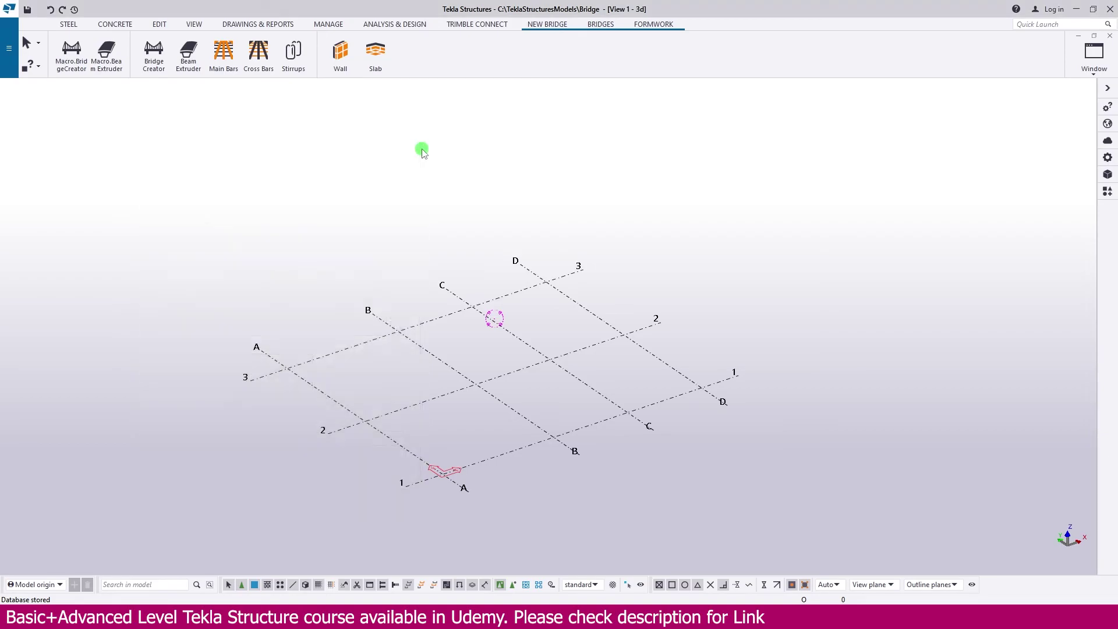
click(154, 61)
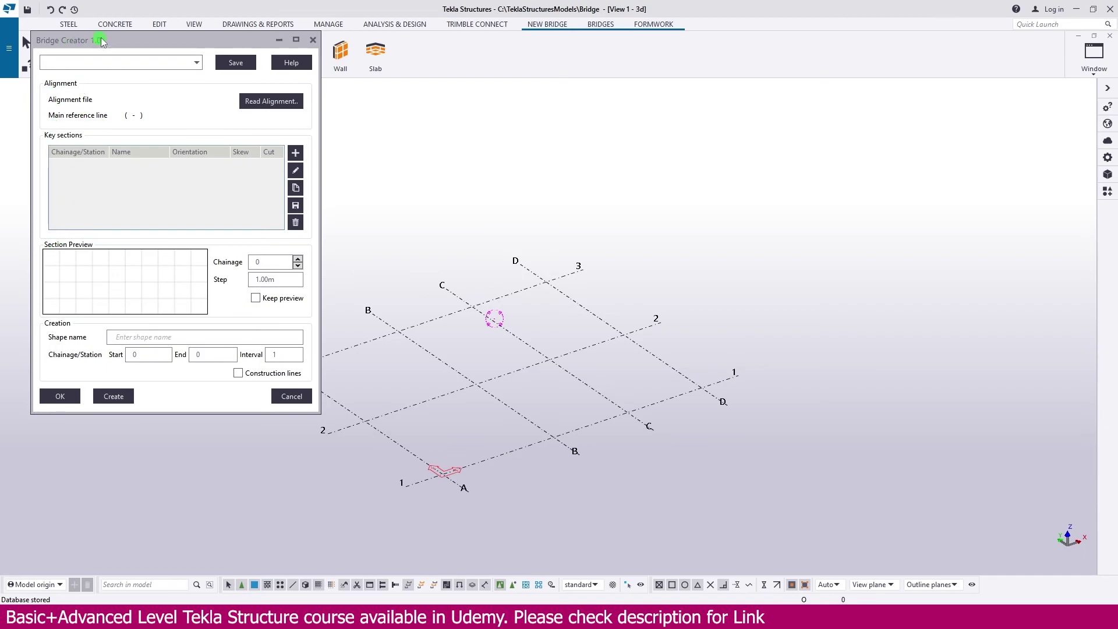
click(313, 40)
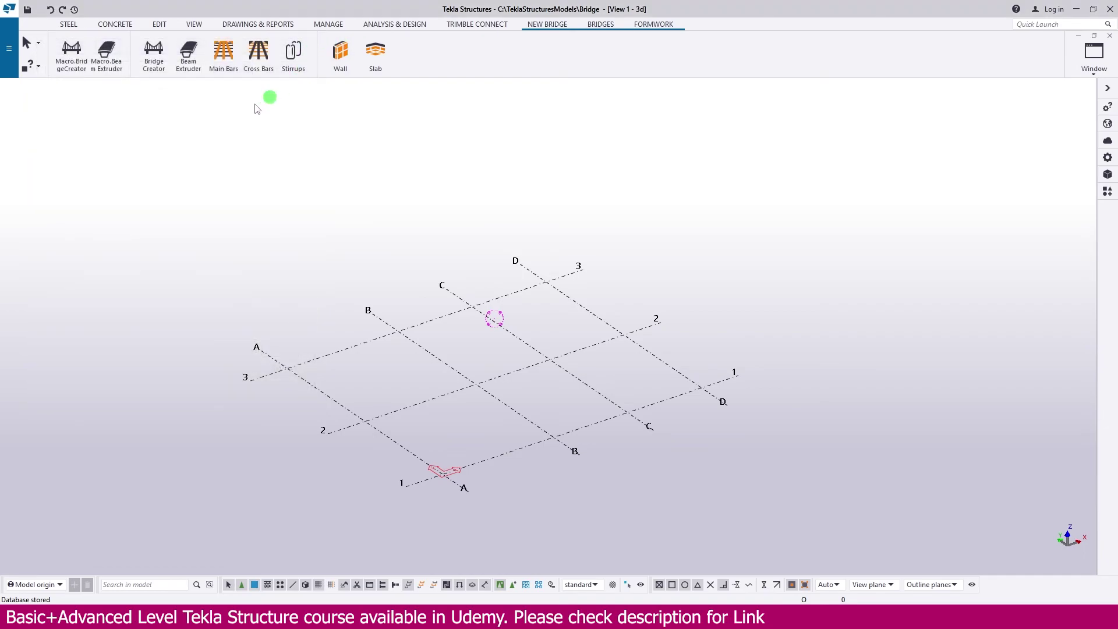